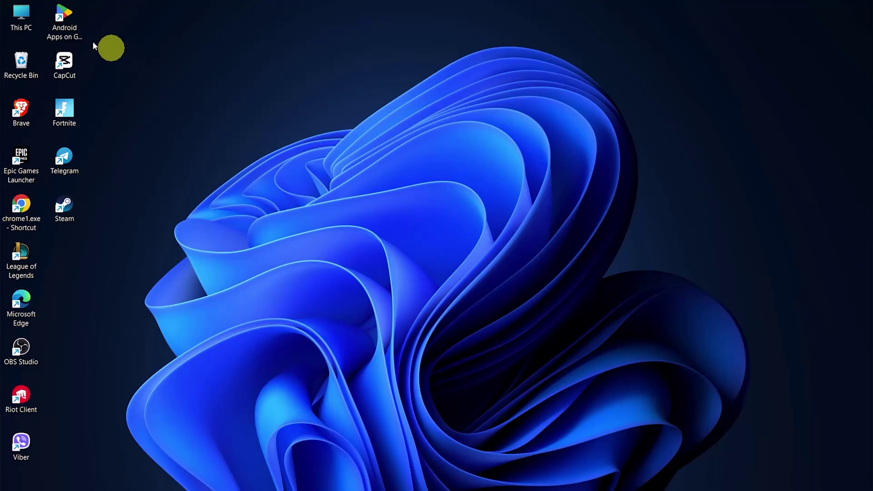
Open This PC, then the Apple iPhone's Internal Storage
double_click(27, 17)
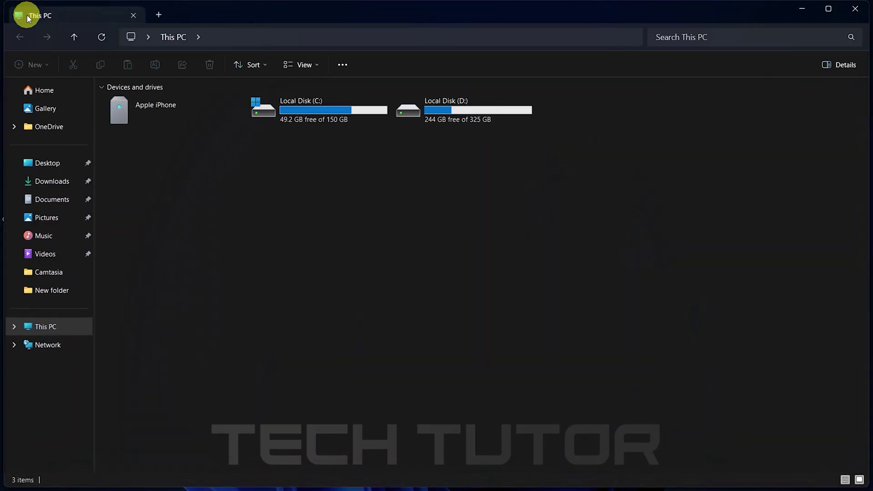
double_click(150, 117)
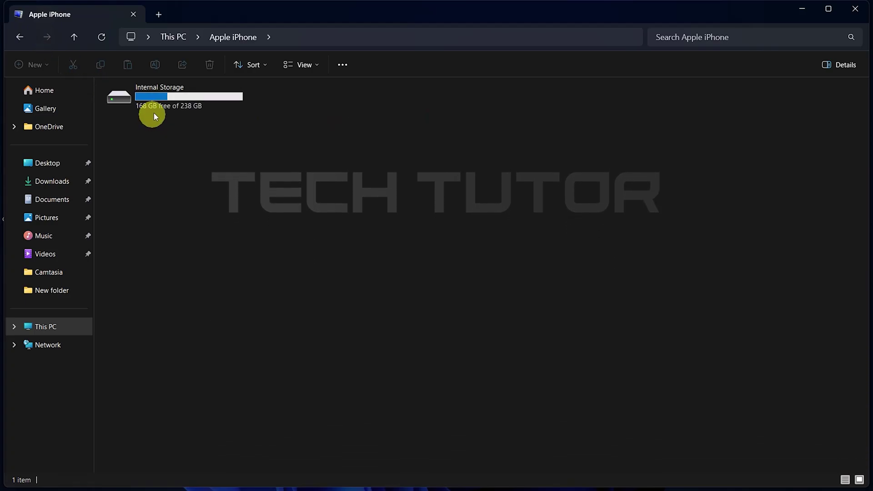
left_click(159, 108)
double_click(159, 108)
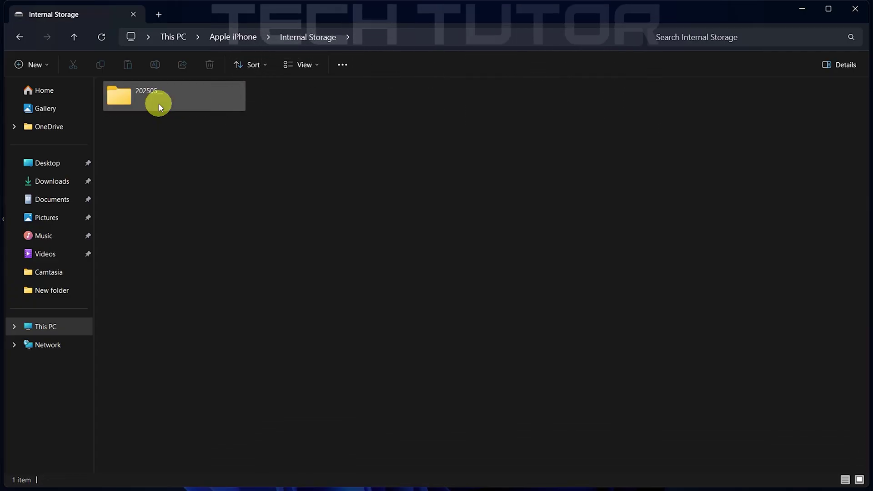
Sort the Internal Storage items by Created date
right_click(156, 145)
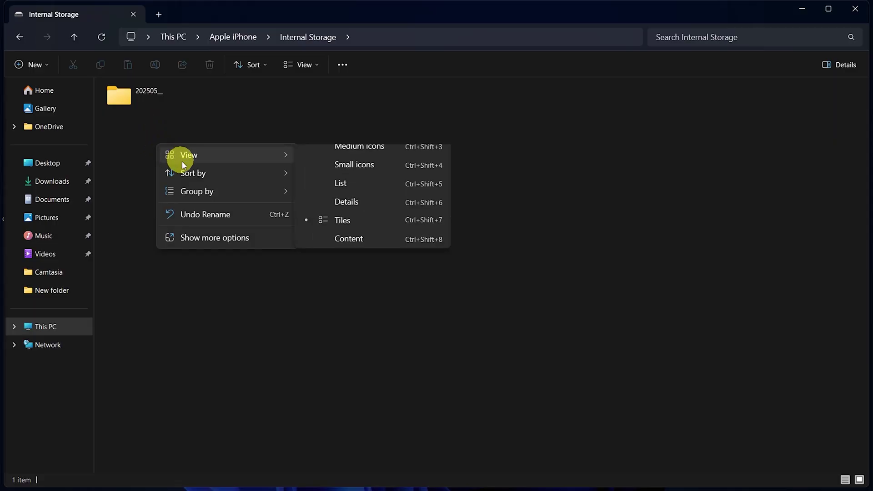
mouse_move(190, 174)
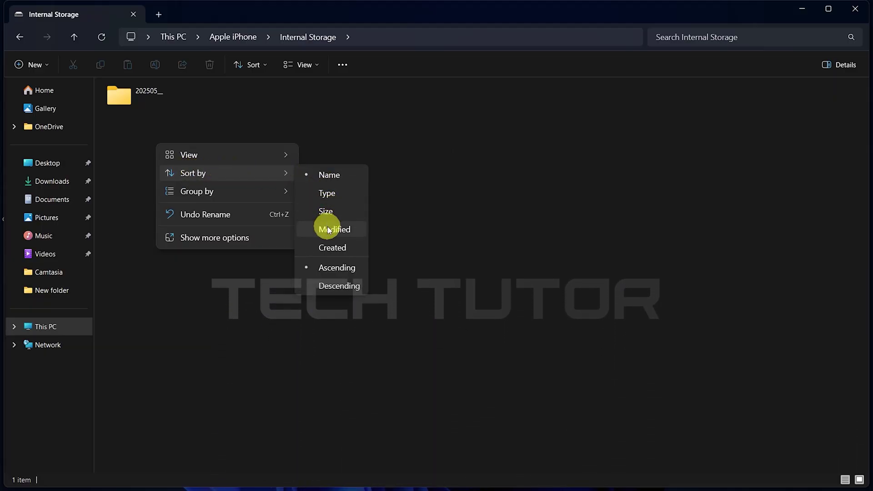
left_click(328, 252)
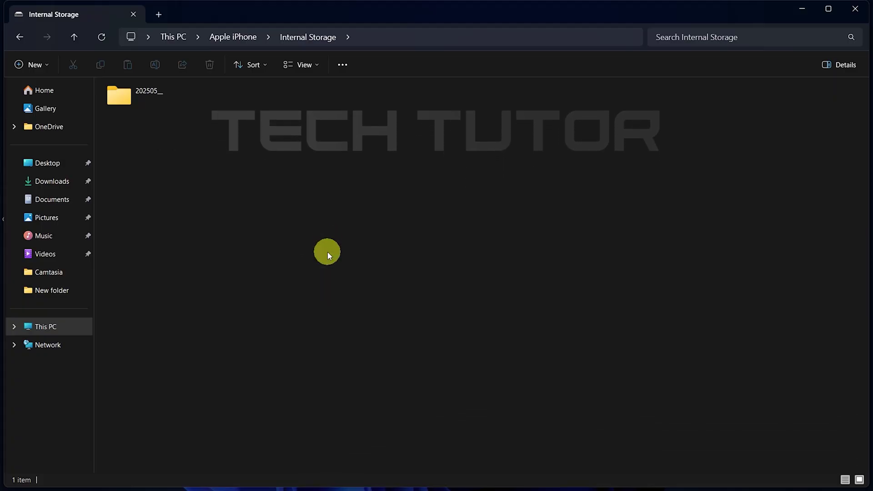
In the dated photo folder, select and copy the four photos IMG_0073–IMG_0076.JPG
double_click(145, 97)
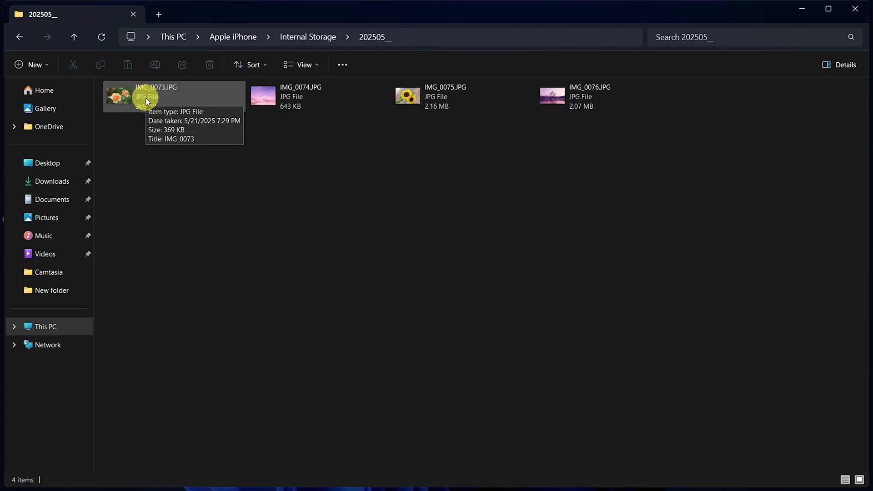
left_click(146, 97)
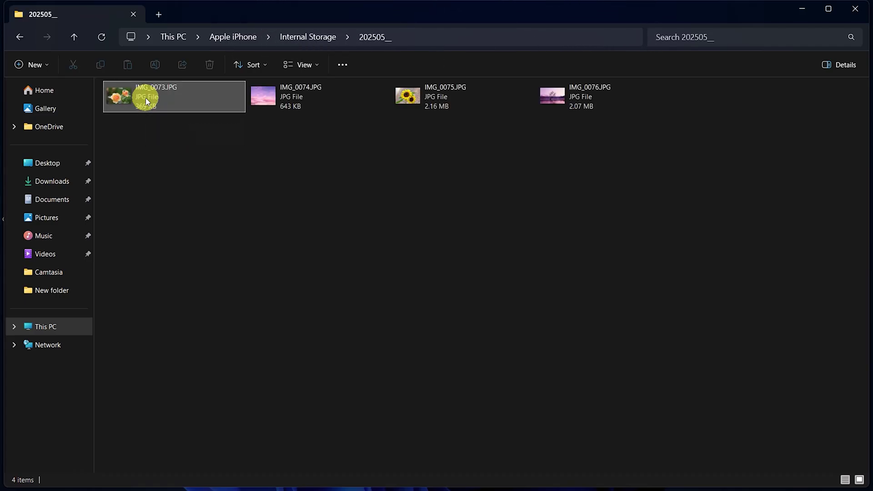
left_click(289, 104, "ctrl")
left_click(411, 100, "ctrl")
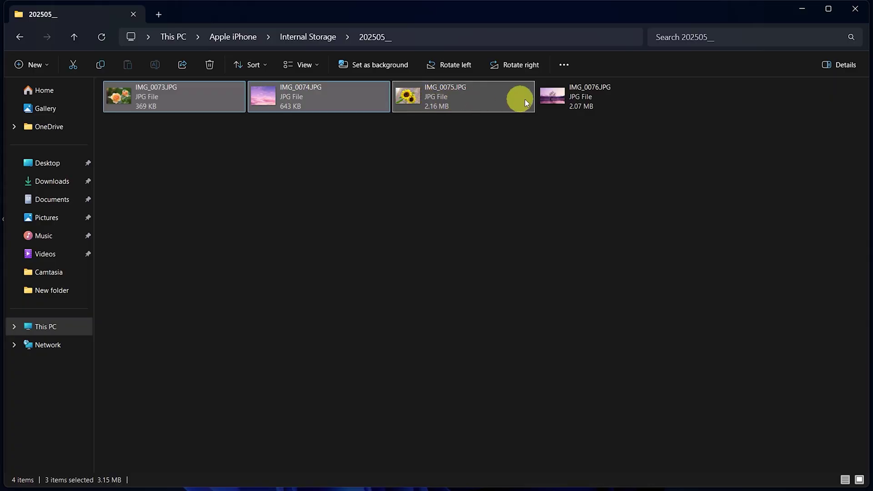
right_click(576, 101)
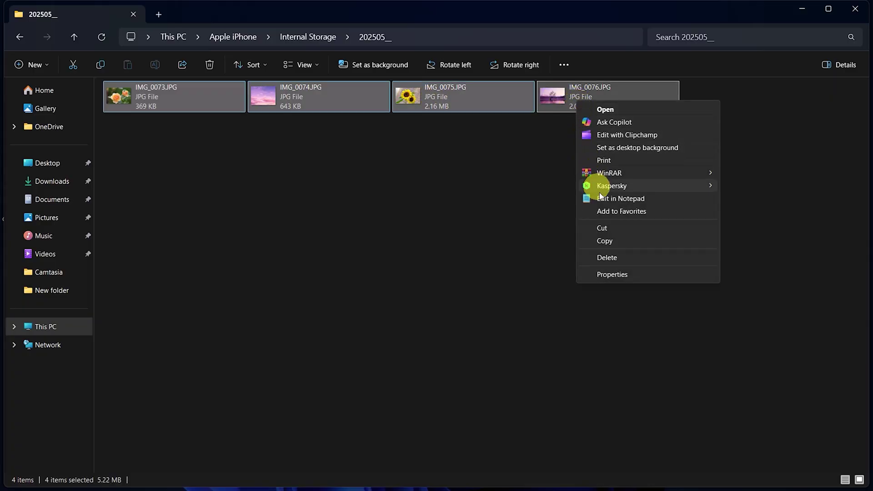
left_click(606, 241)
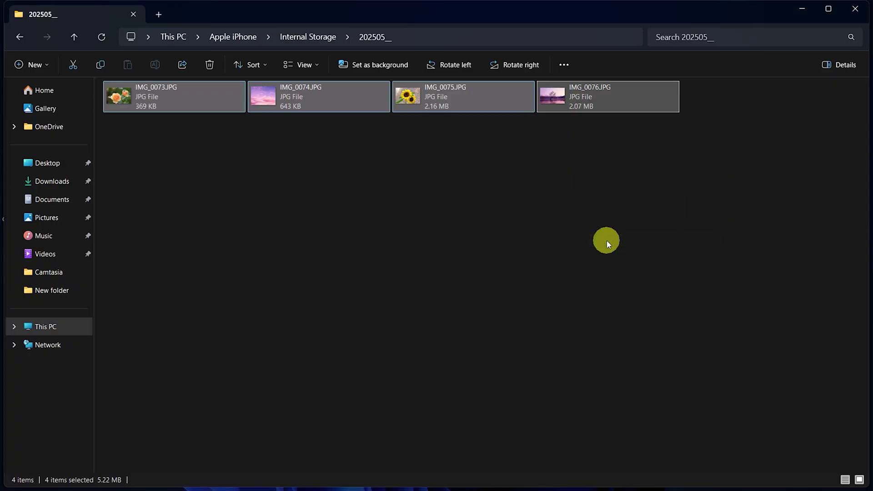
Paste the four photos into the Test folder on Local Disk (D:)
left_click(170, 37)
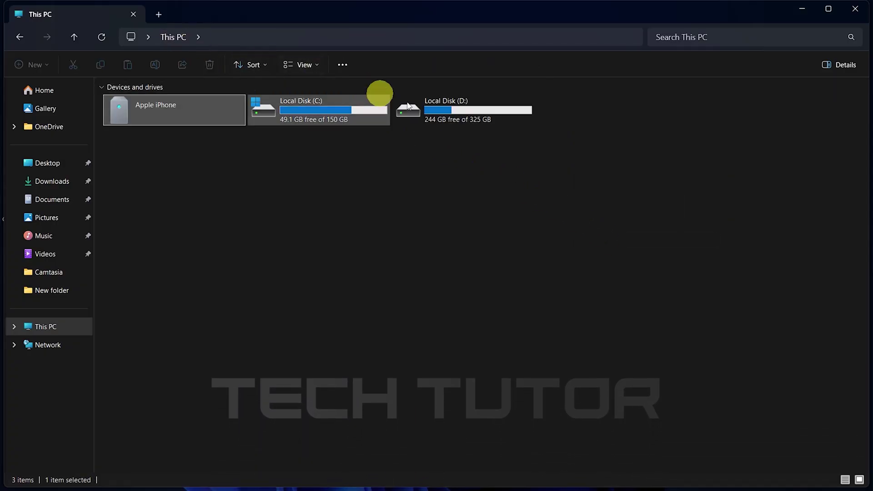
double_click(444, 111)
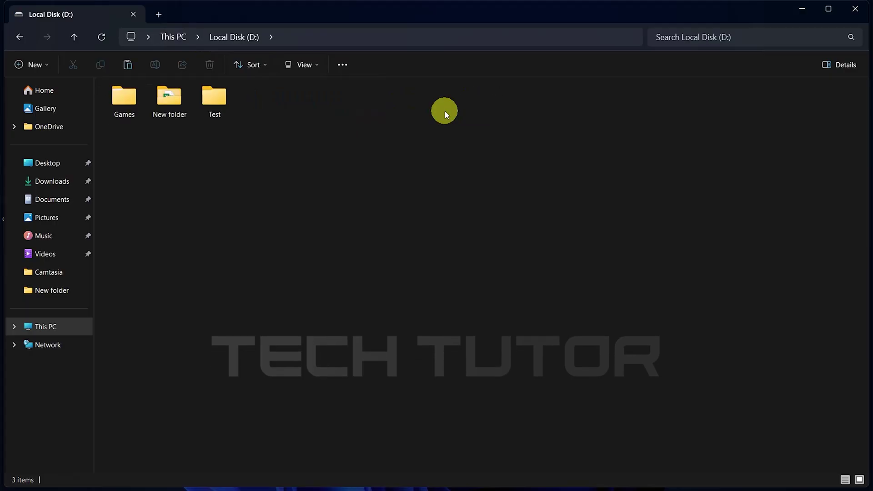
double_click(225, 94)
right_click(223, 166)
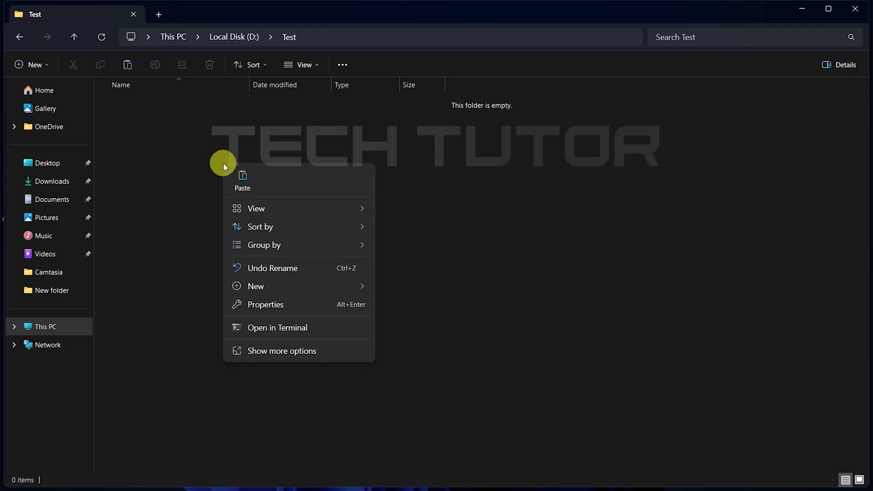
left_click(241, 178)
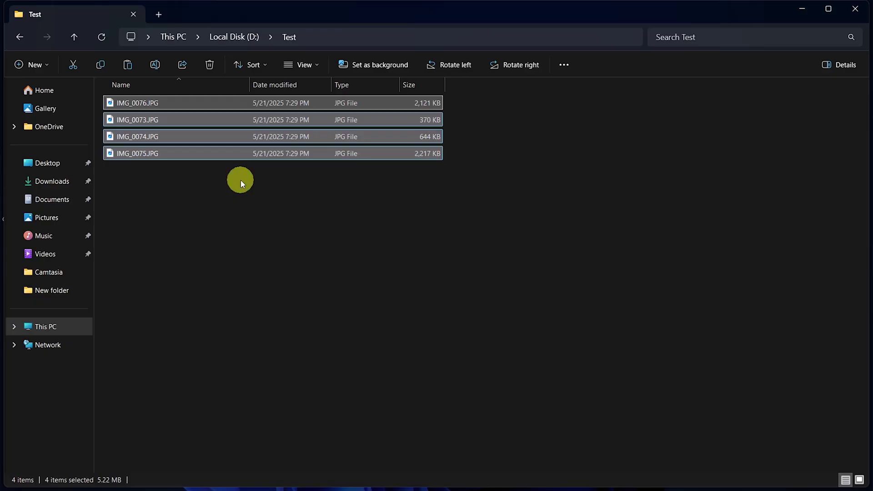
Show the D:\Test photos as extra large thumbnails
right_click(241, 180)
mouse_move(277, 226)
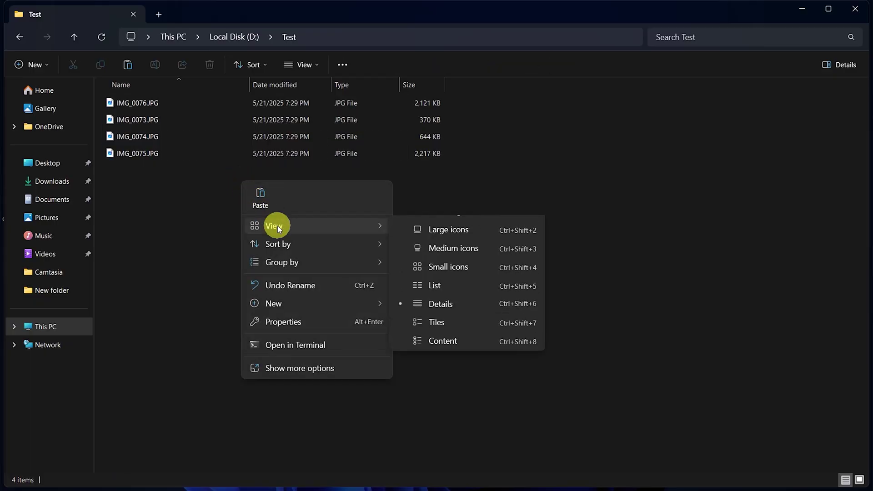
left_click(448, 232)
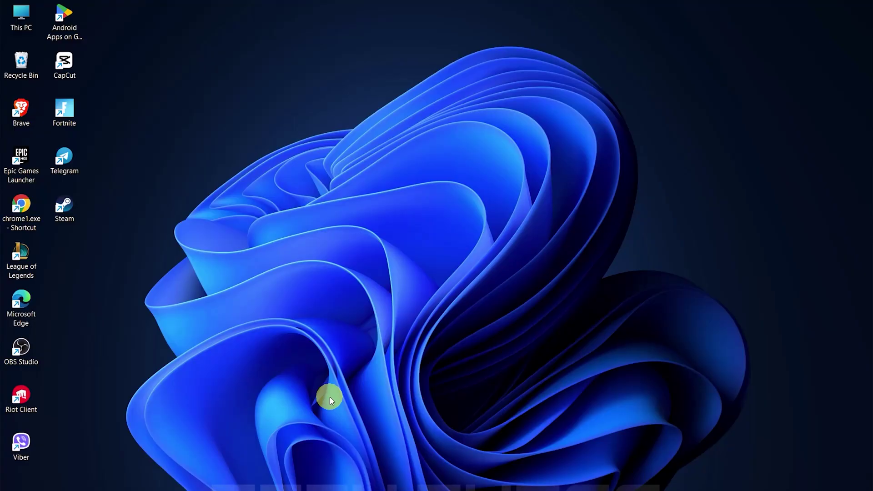
Search the Start menu for 'photos' and launch the Photos best match
mouse_move(298, 489)
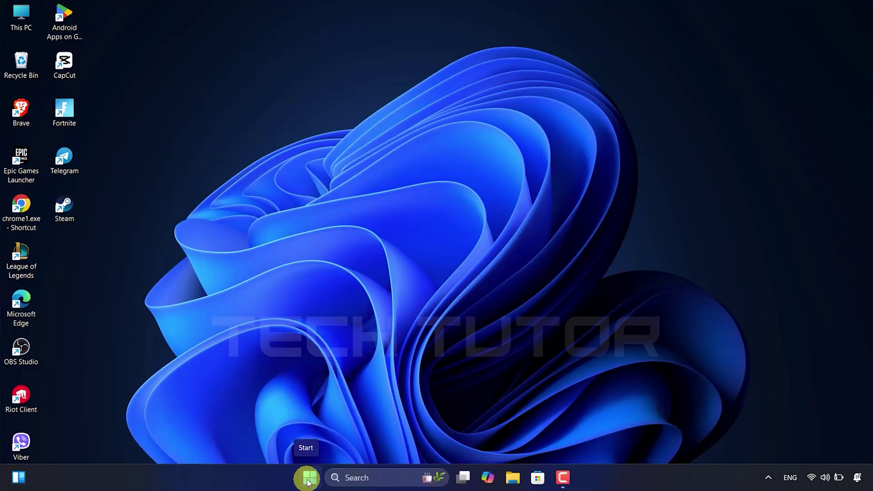
left_click(307, 482)
type("pho")
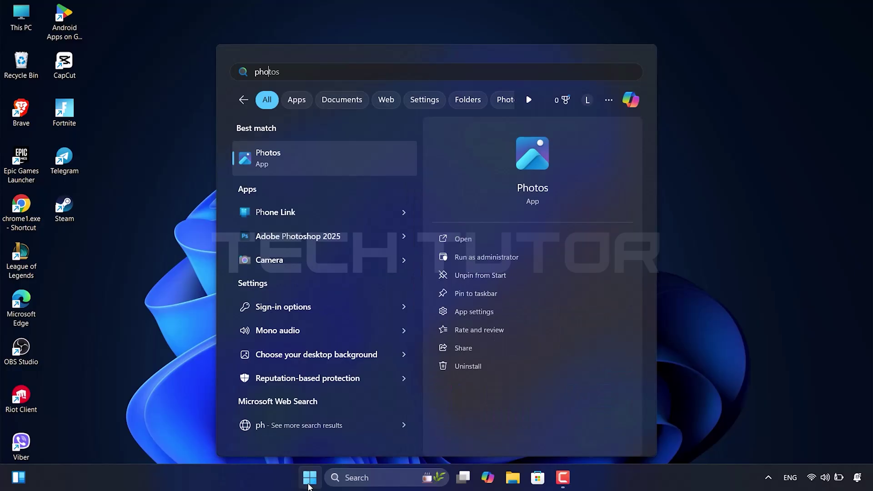
type("tos")
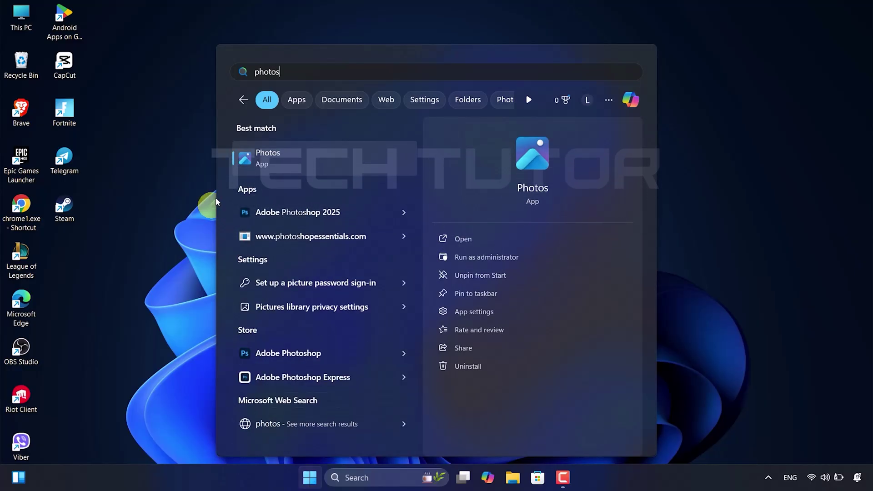
left_click(252, 166)
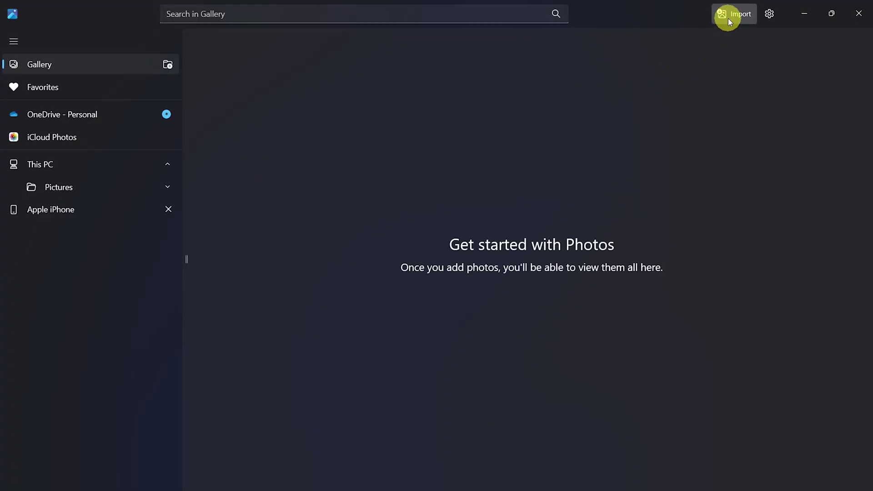
Import from the Apple iPhone and select all 4 of its photos
left_click(728, 19)
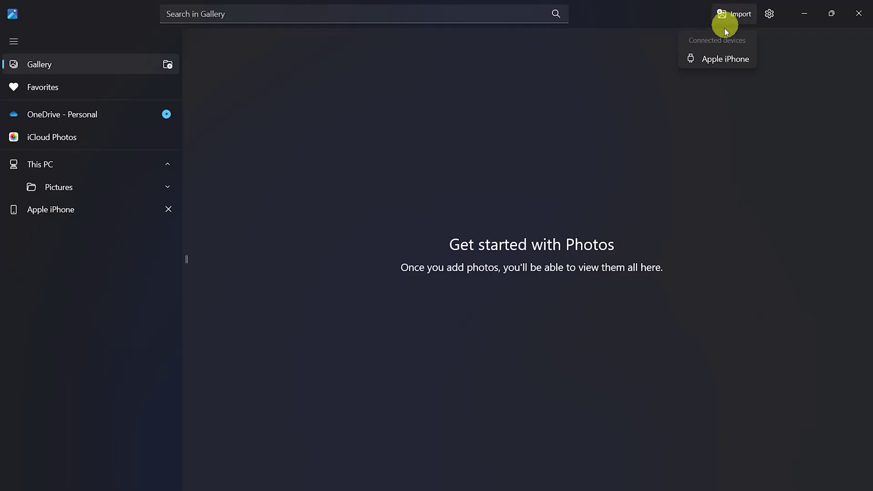
left_click(718, 59)
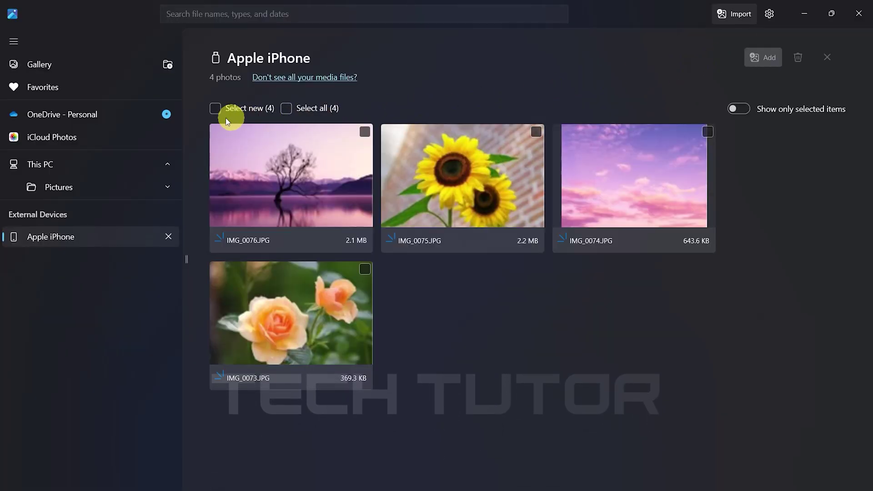
left_click(288, 106)
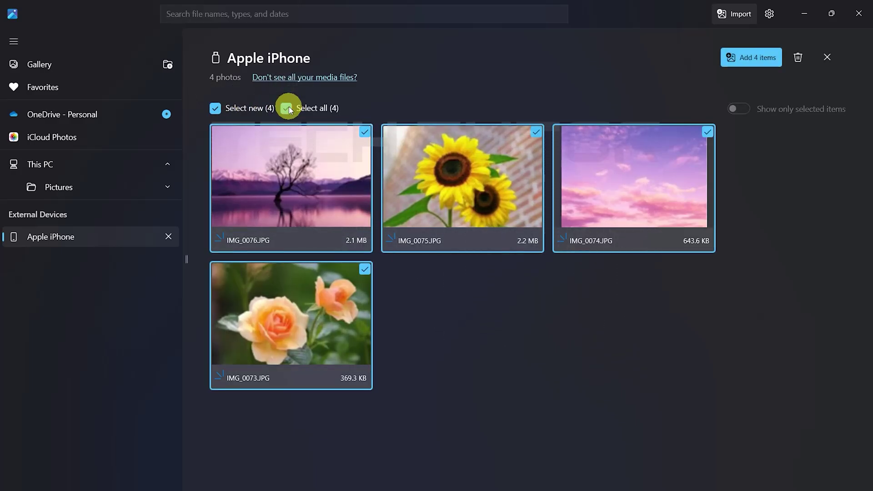
Add the 4 items to a new 'Test' folder under Pictures and import them
left_click(741, 62)
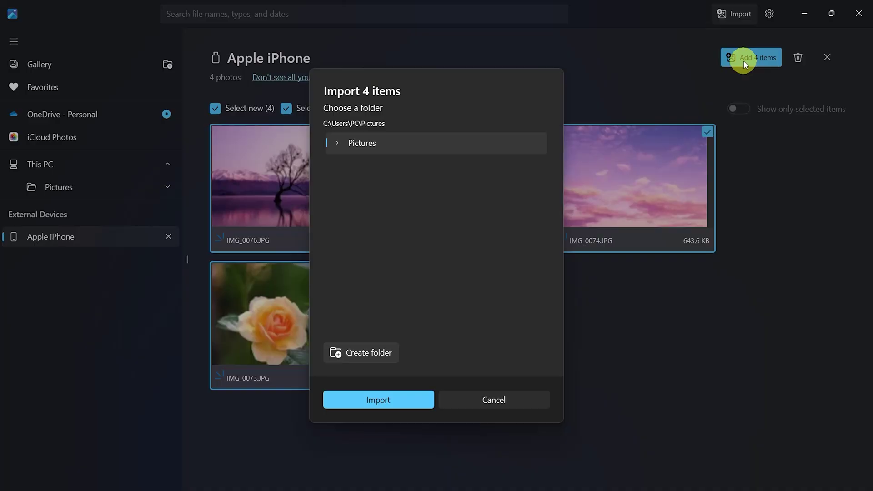
left_click(337, 143)
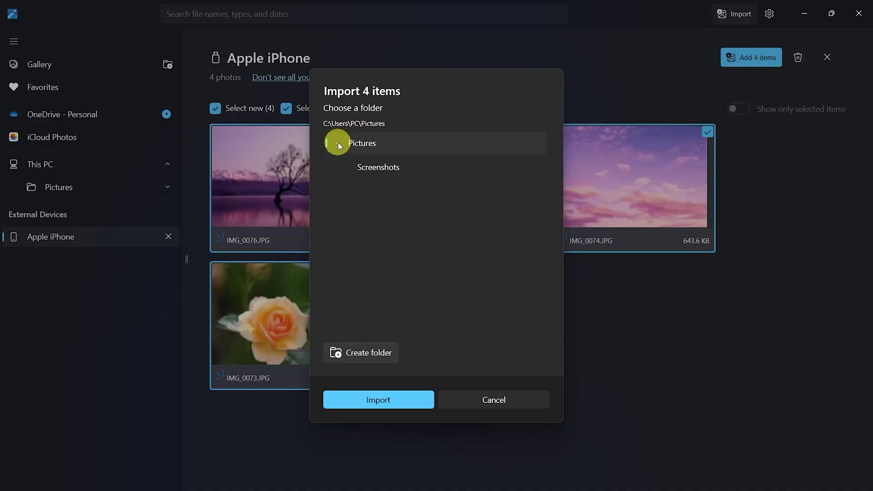
left_click(343, 354)
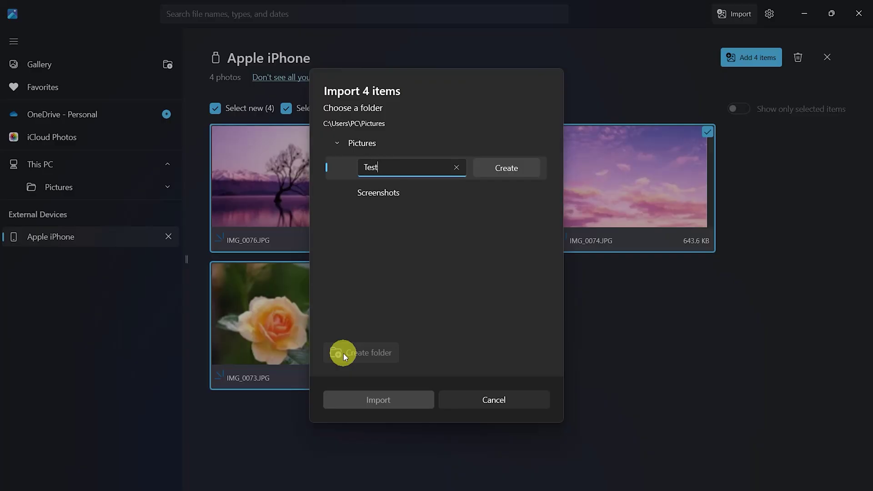
left_click(487, 172)
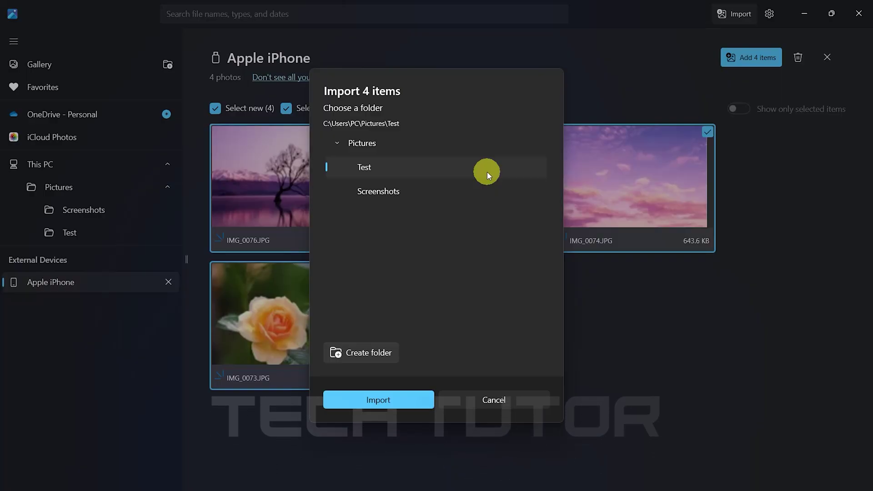
left_click(390, 401)
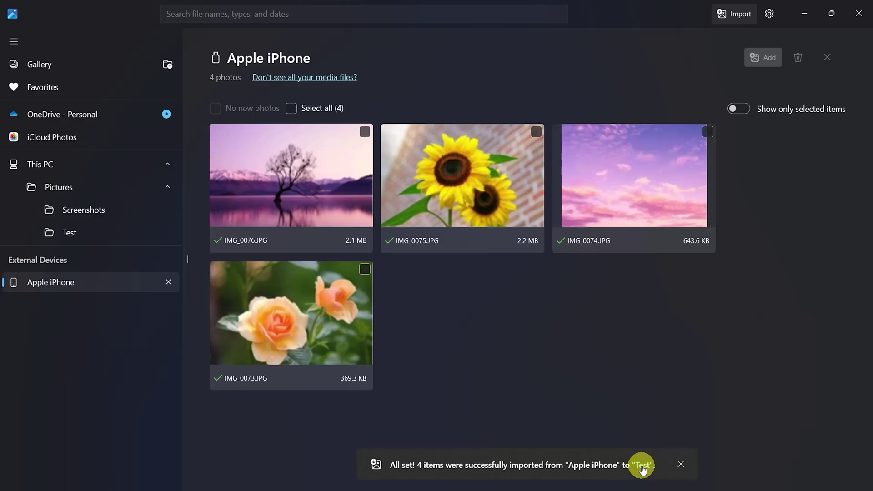
Follow the 'Test' link in the import notification to view the imported photos
left_click(642, 468)
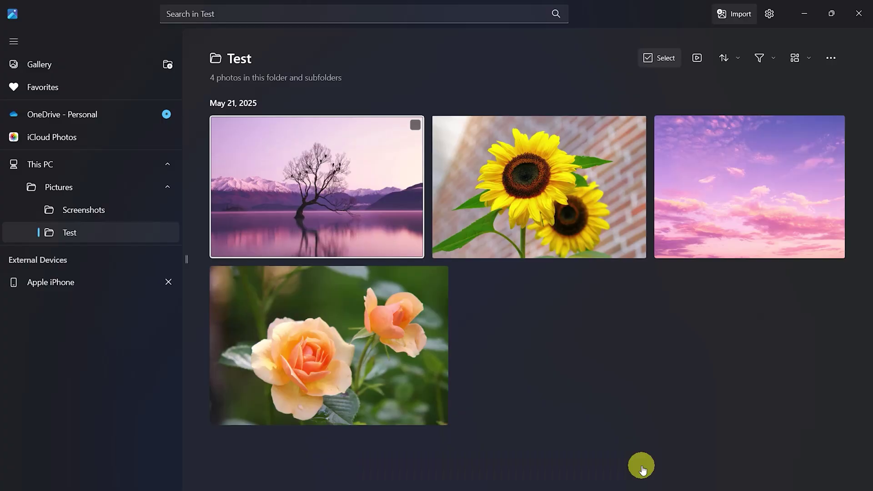
Minimize Photos and open Pictures\Test from This PC in File Explorer
left_click(803, 14)
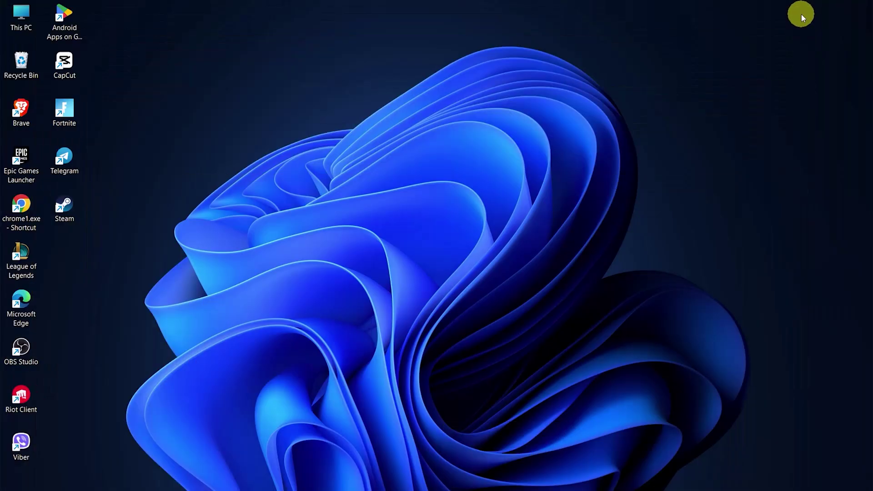
double_click(26, 28)
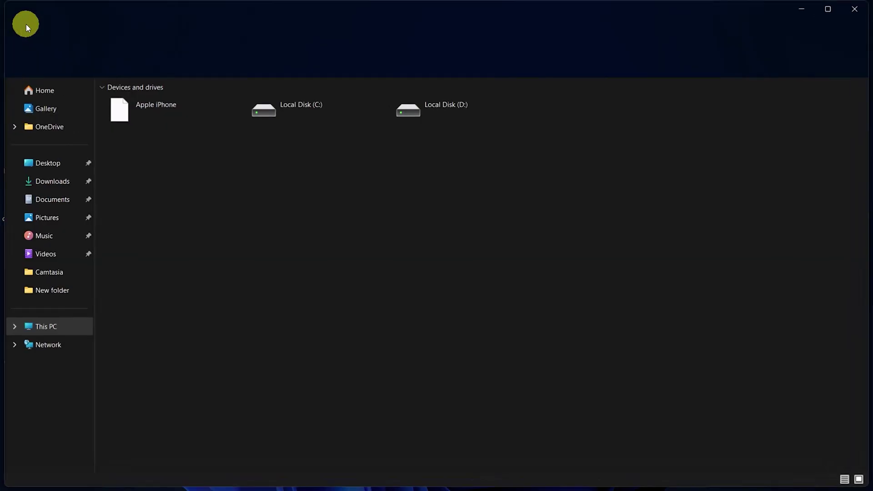
left_click(41, 219)
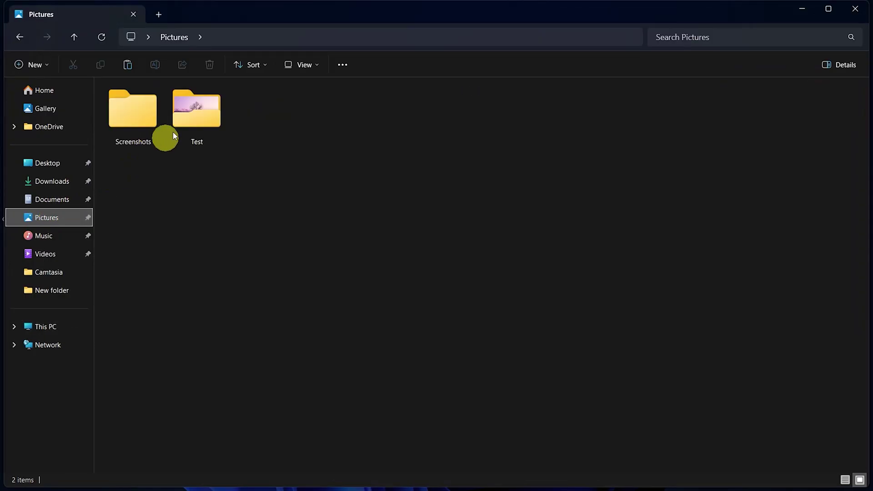
double_click(182, 124)
Switch the Test folder view to Extra large icons
right_click(189, 208)
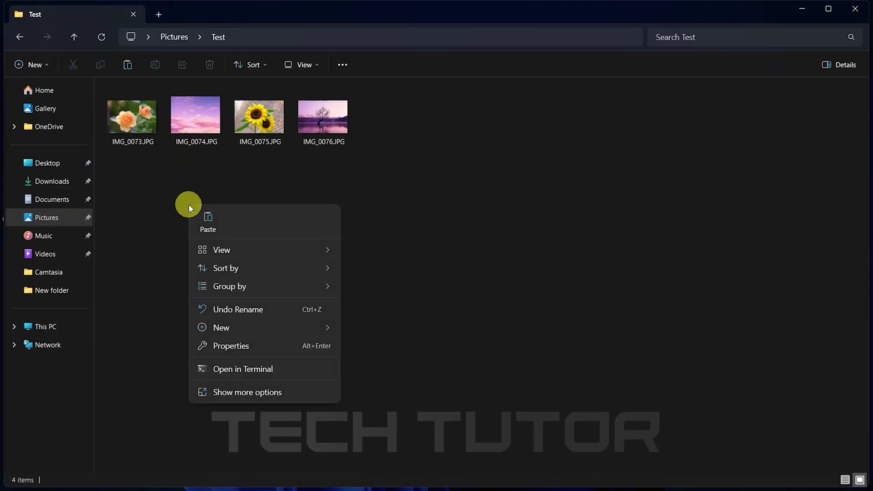
mouse_move(318, 251)
left_click(390, 251)
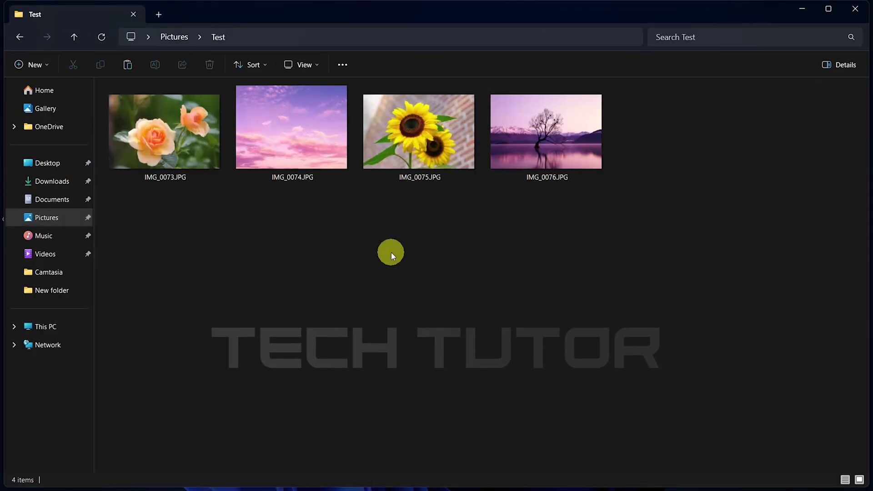